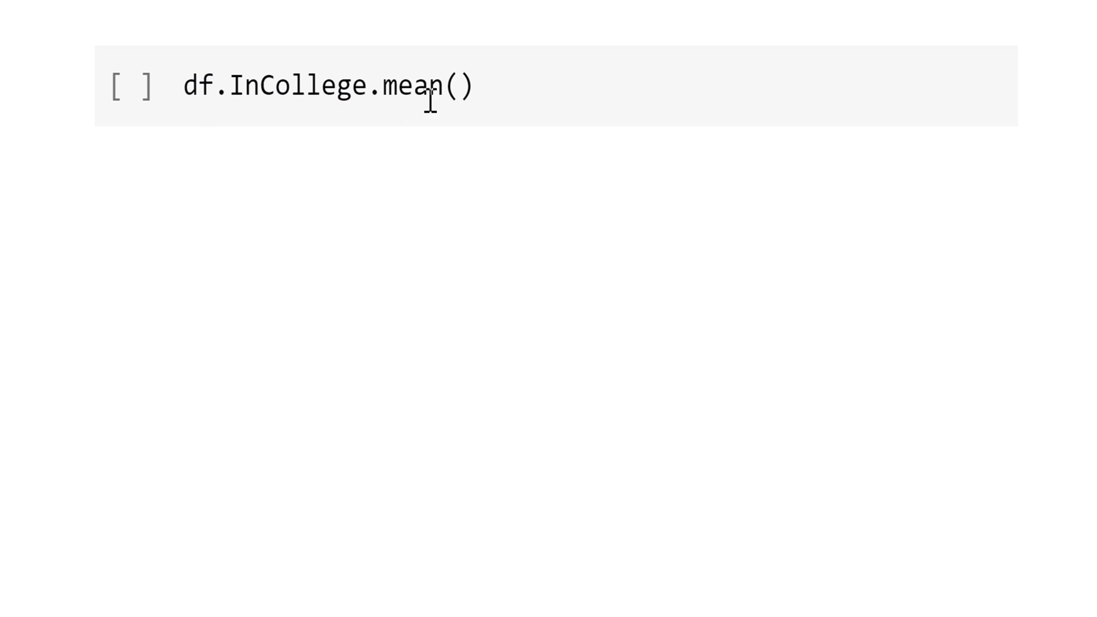
Run the df.InCollege.mean() cell to get the overall InCollege mean of 0.398.
{"action": "left_click", "coordinate": [132, 85]}
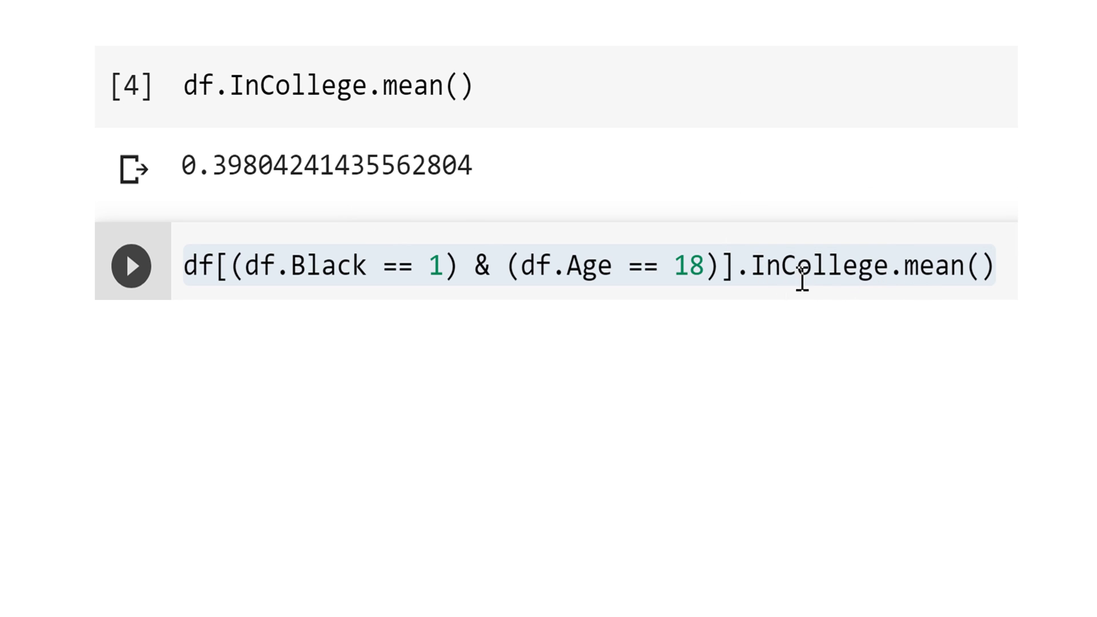
Highlight the Black == 1 and Age == 18 conditions, then run the cell to get 0.264.
{"action": "triple_click", "coordinate": [754, 274]}
{"action": "left_click", "coordinate": [892, 266]}
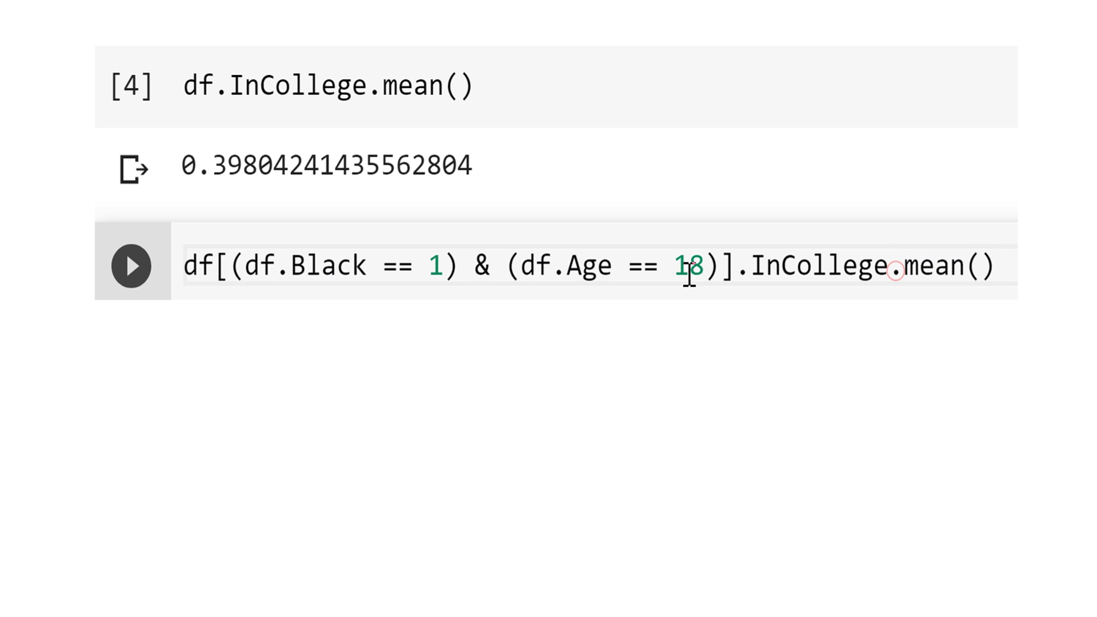
{"action": "left_click_drag", "start_coordinate": [245, 266], "coordinate": [447, 265]}
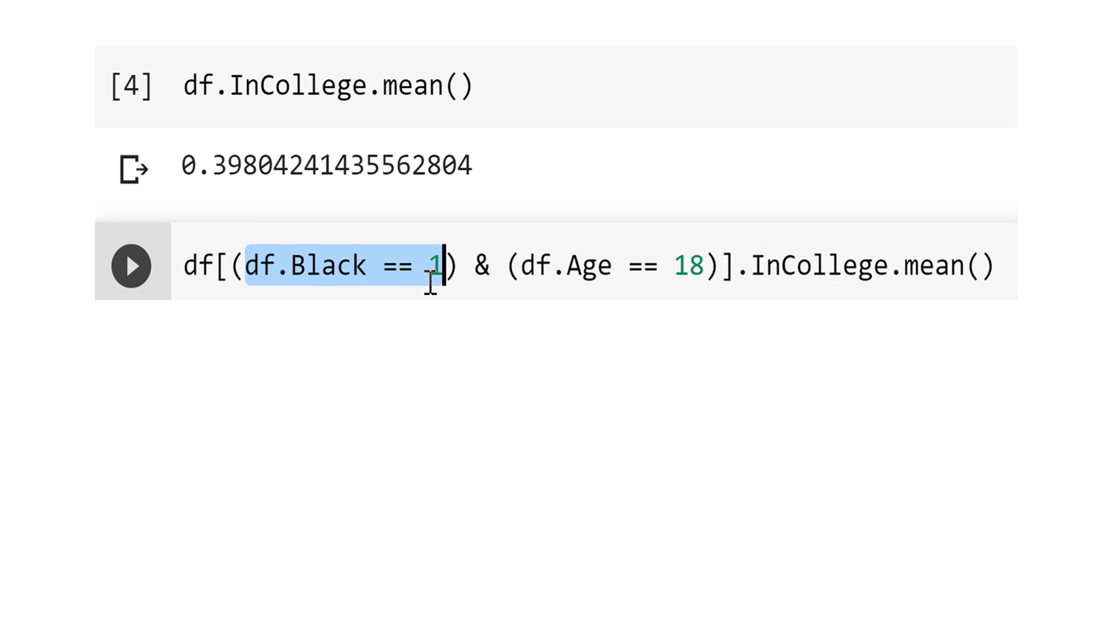
{"action": "left_click_drag", "start_coordinate": [536, 266], "coordinate": [705, 265]}
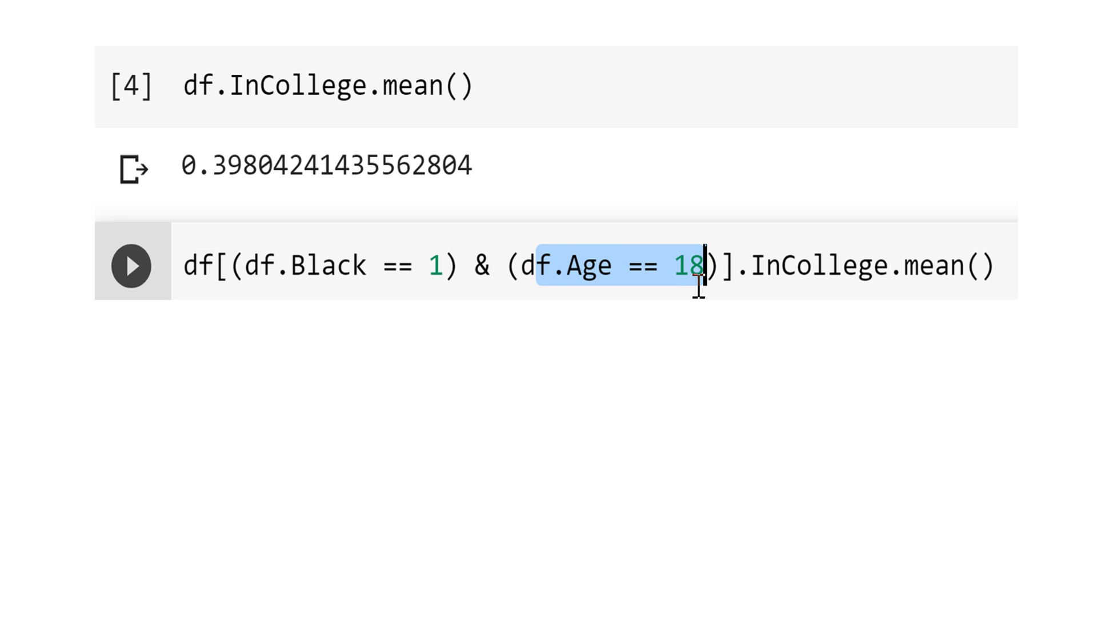
{"action": "left_click", "coordinate": [132, 266]}
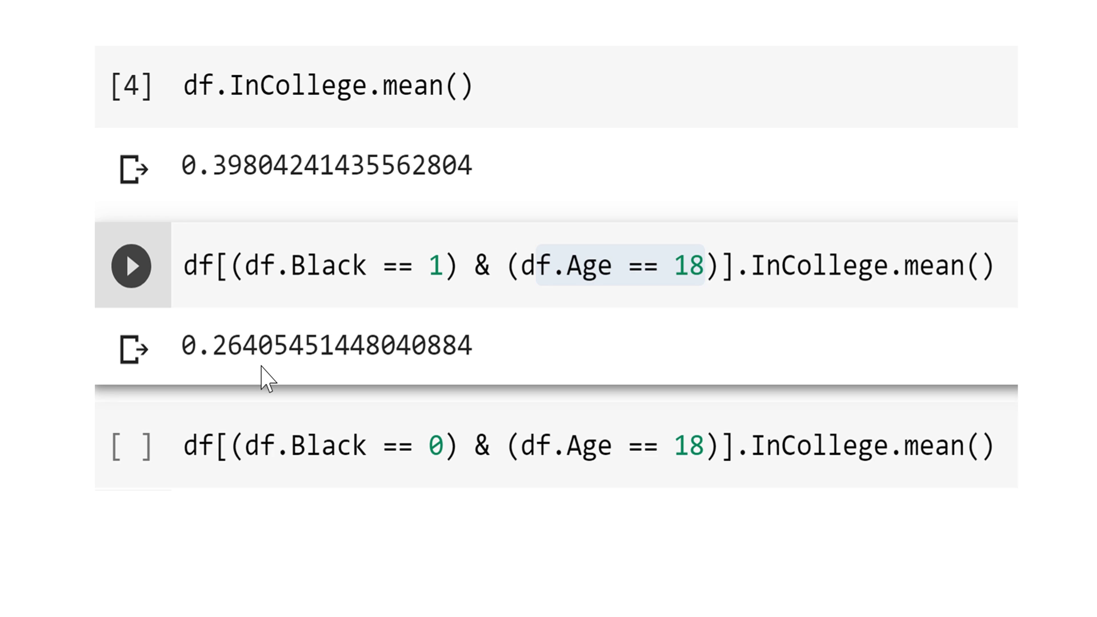
Highlight InCollege in the Black == 0, Age == 18 cell and run it, getting 0.4127.
{"action": "left_click", "coordinate": [324, 446]}
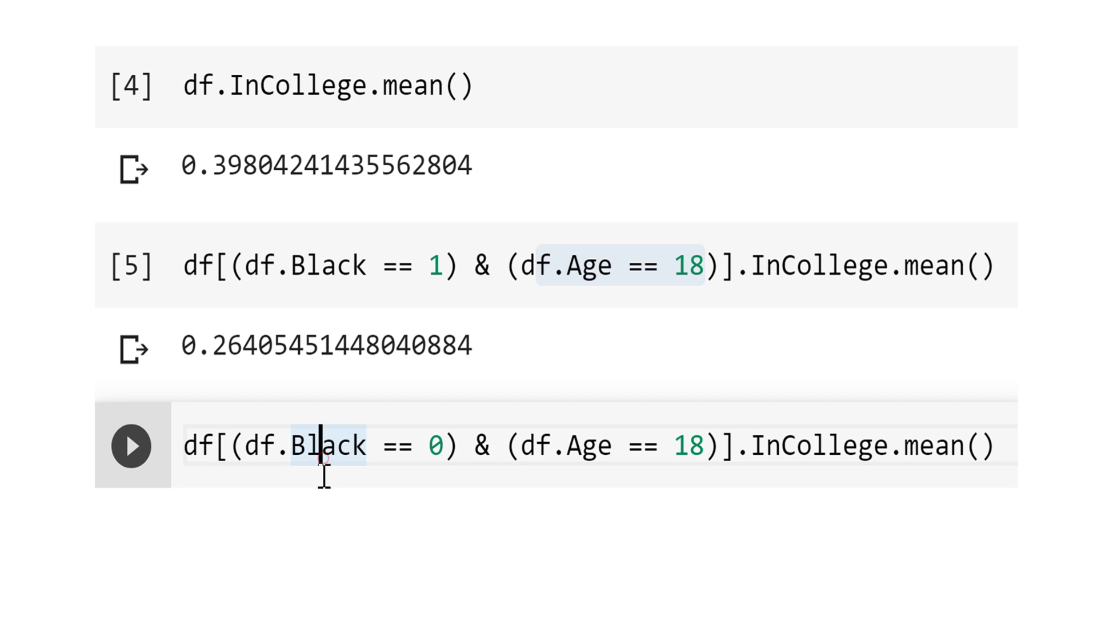
{"action": "key", "text": "End"}
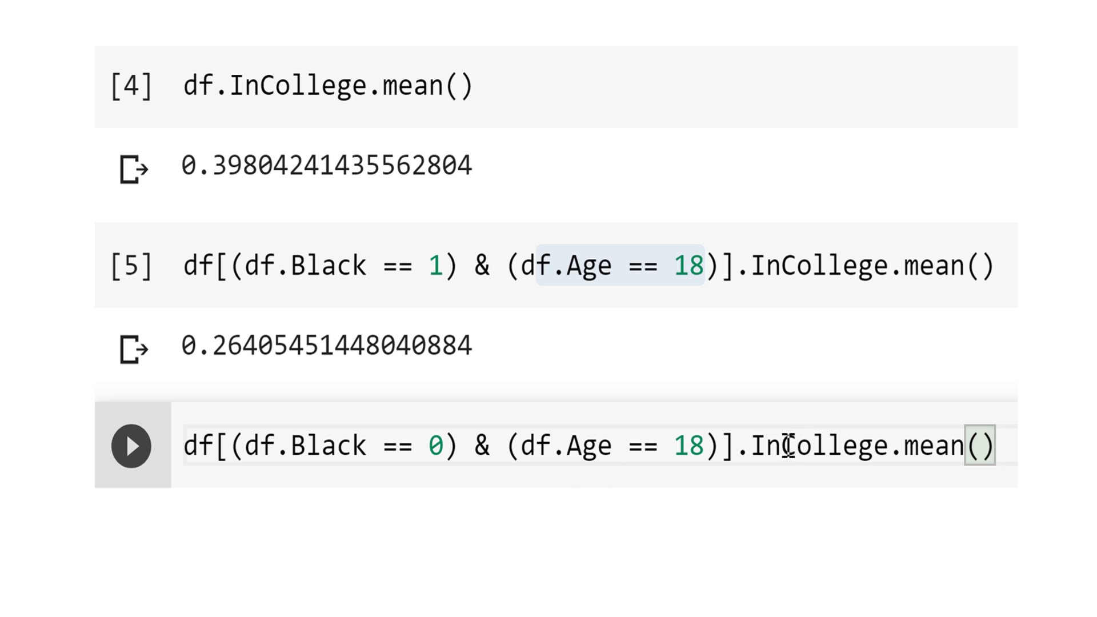
{"action": "left_click_drag", "start_coordinate": [754, 446], "coordinate": [920, 447]}
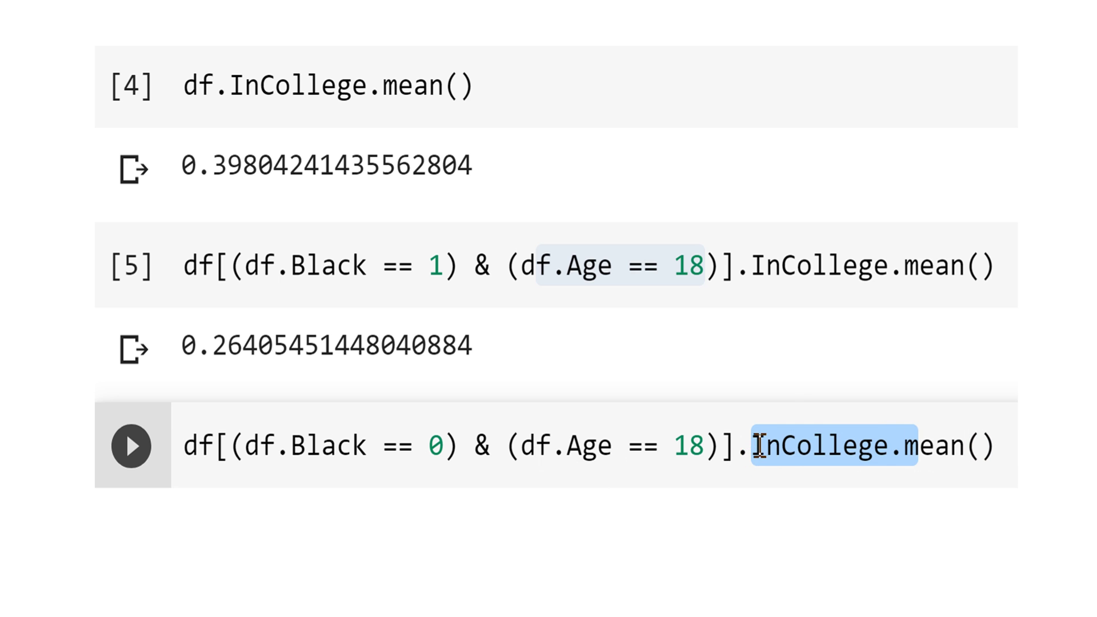
{"action": "key", "text": "shift+Return"}
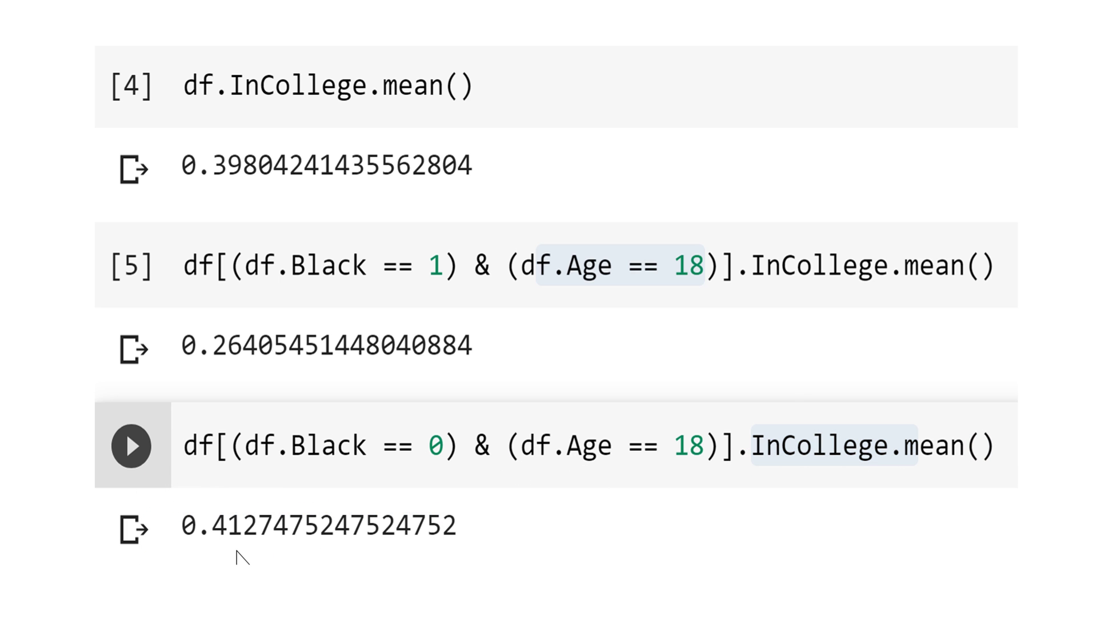